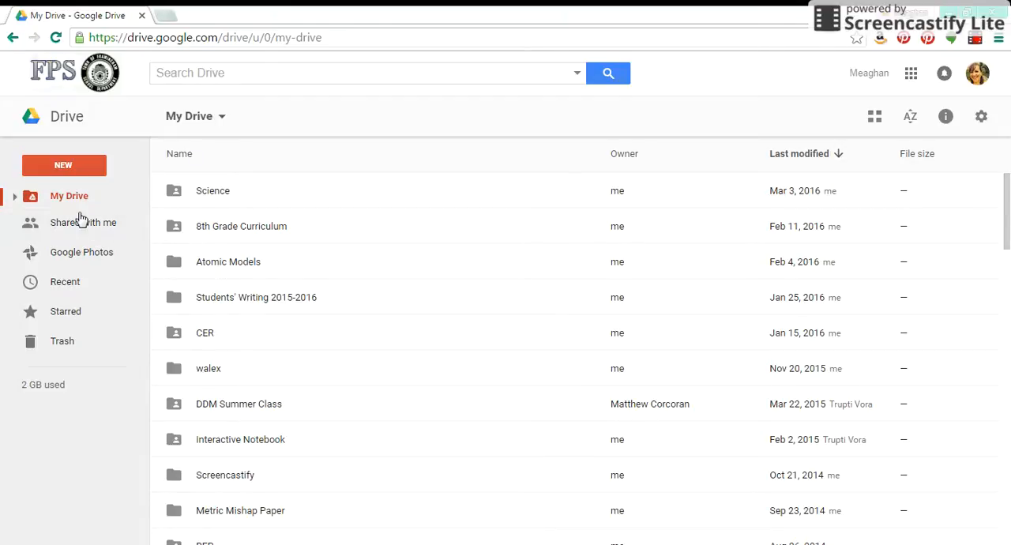
Create a new Google Sheets spreadsheet and title it "Yeast's Reactivitiy".
click(78, 172)
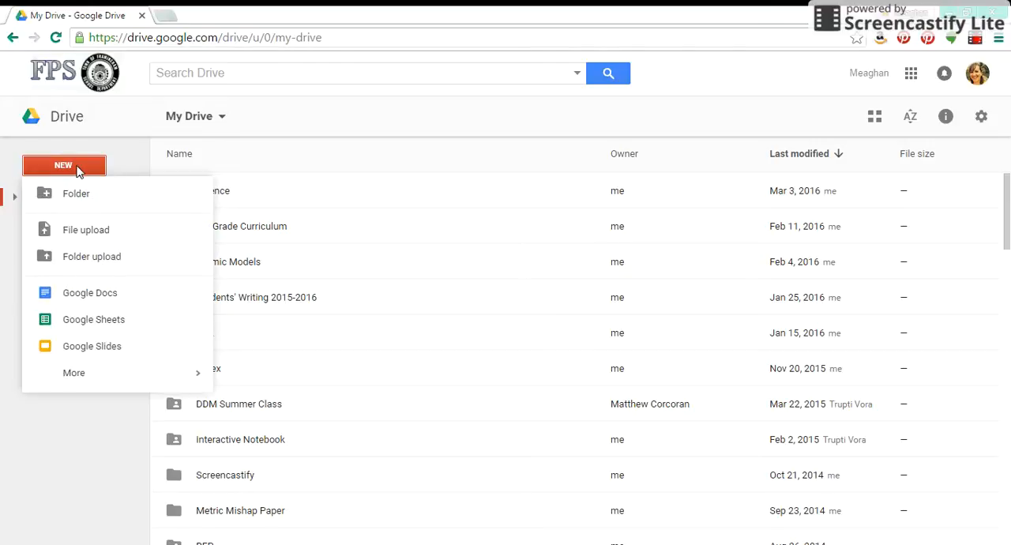
click(88, 324)
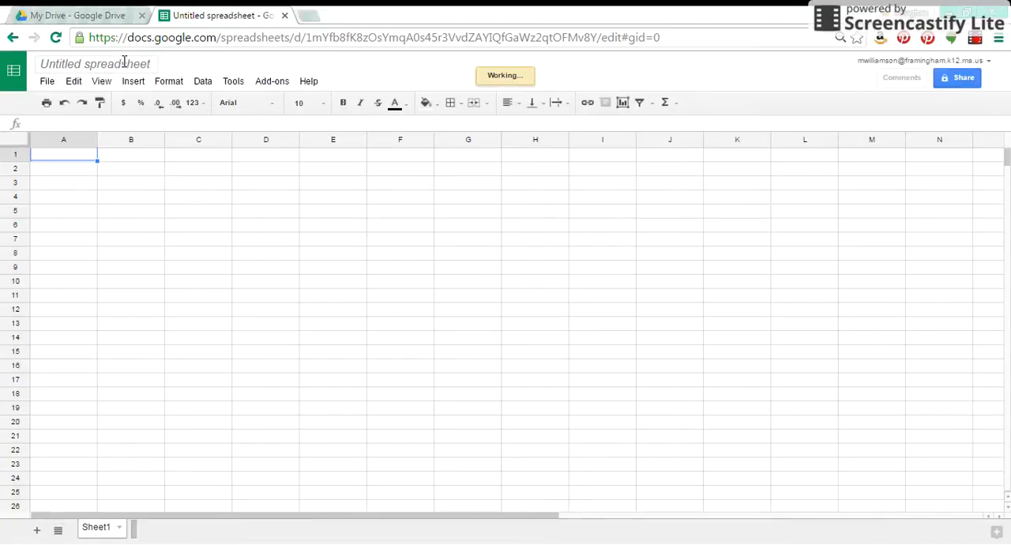
double_click(124, 64)
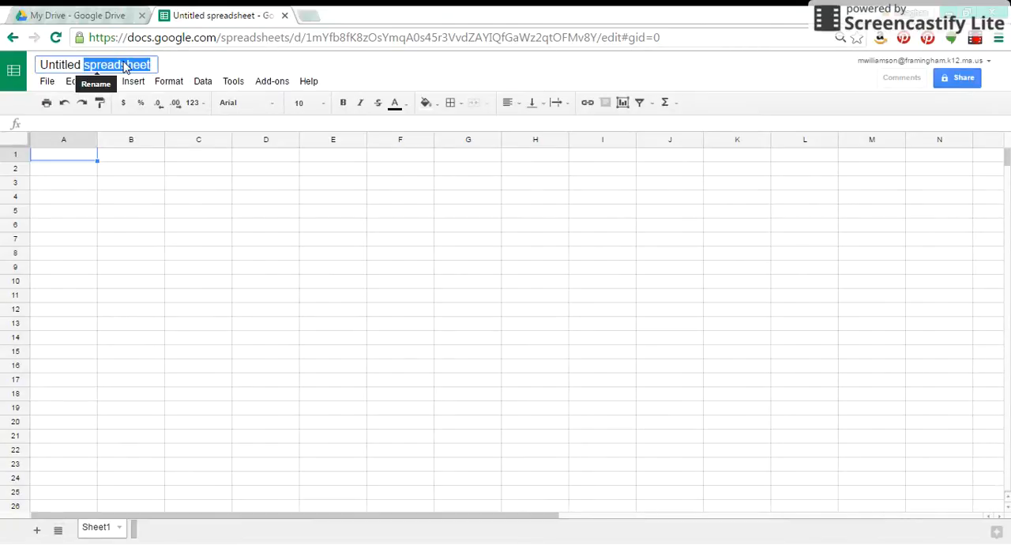
key(ctrl+a)
key(BackSpace)
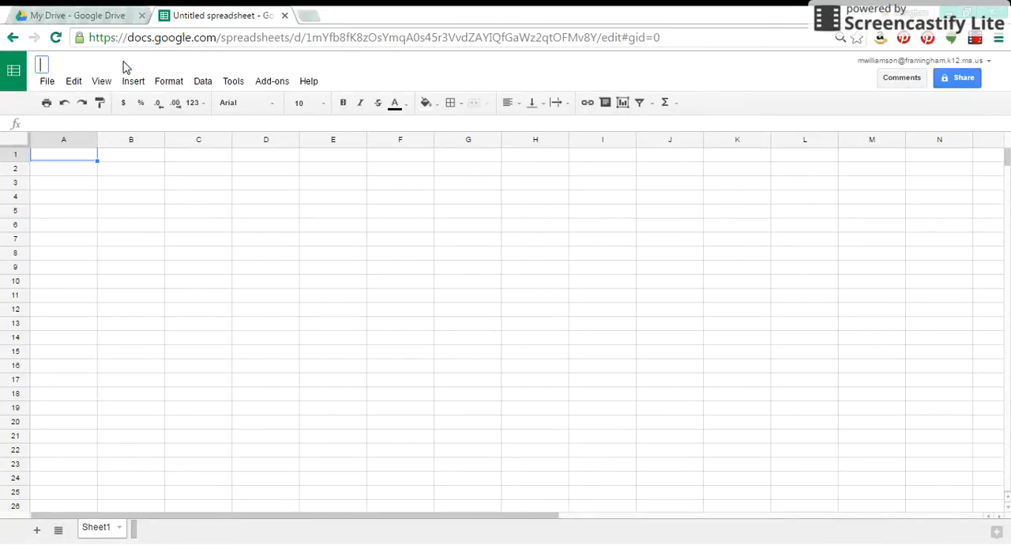
text(Yeasts)
key(BackSpace)
key(BackSpace)
text('s Reactiv)
key(BackSpace)
key(BackSpace)
text(vitiy)
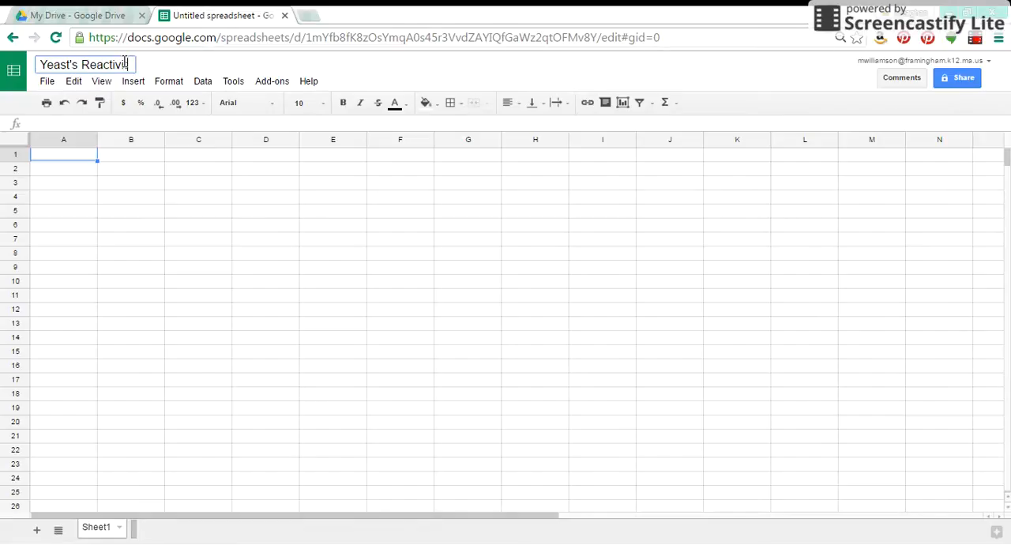
Enter the column headers Time, Cold, Warm and Hot in cells A1 to D1.
click(79, 158)
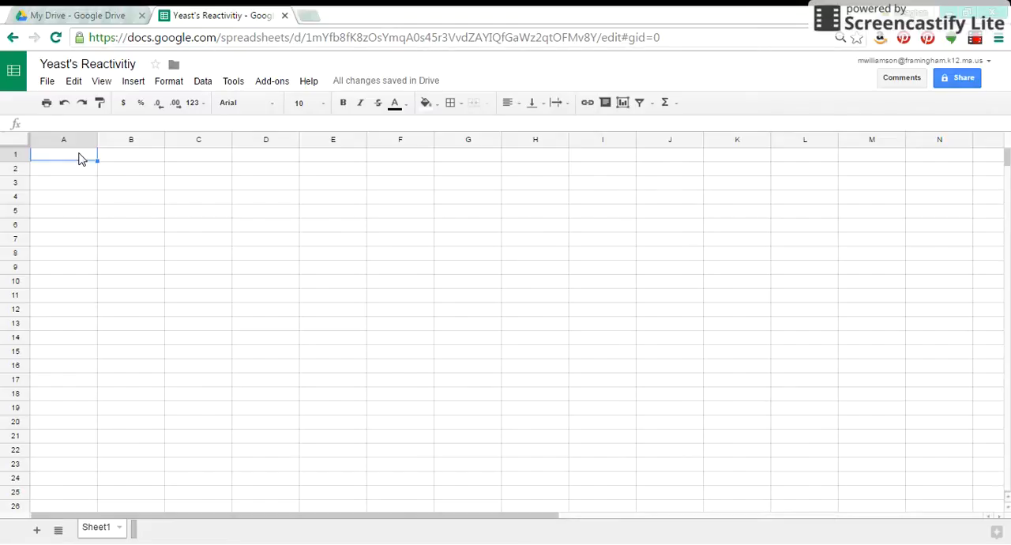
text(Time)
key(Tab)
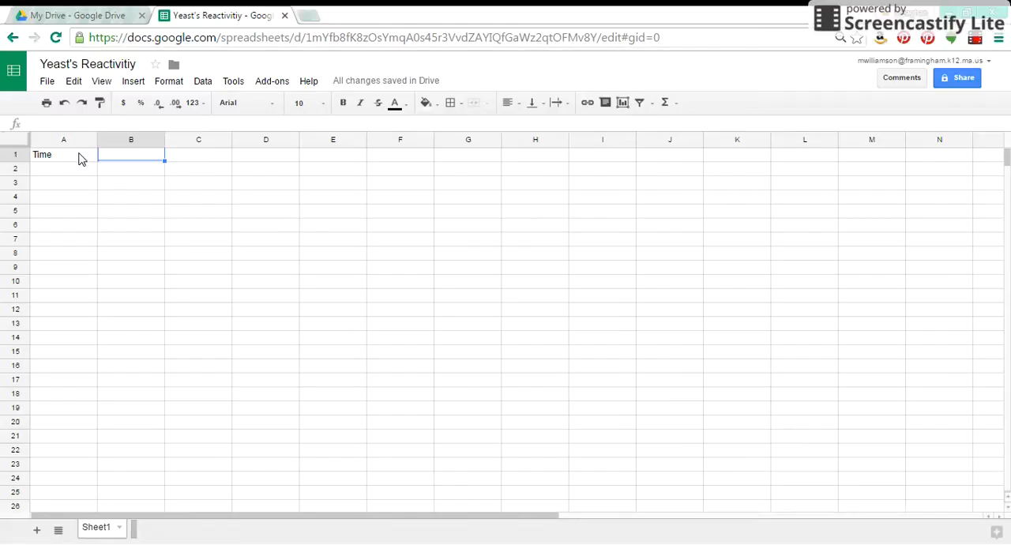
text(Cold)
key(Tab)
text(War)
text(a)
key(BackSpace)
text(m)
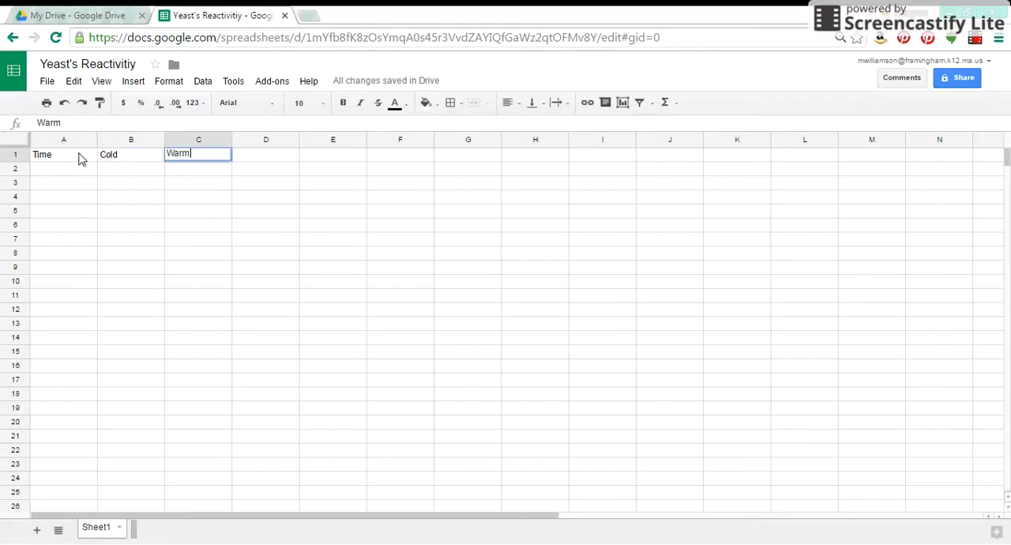
key(Tab)
text(Hot)
key(Return)
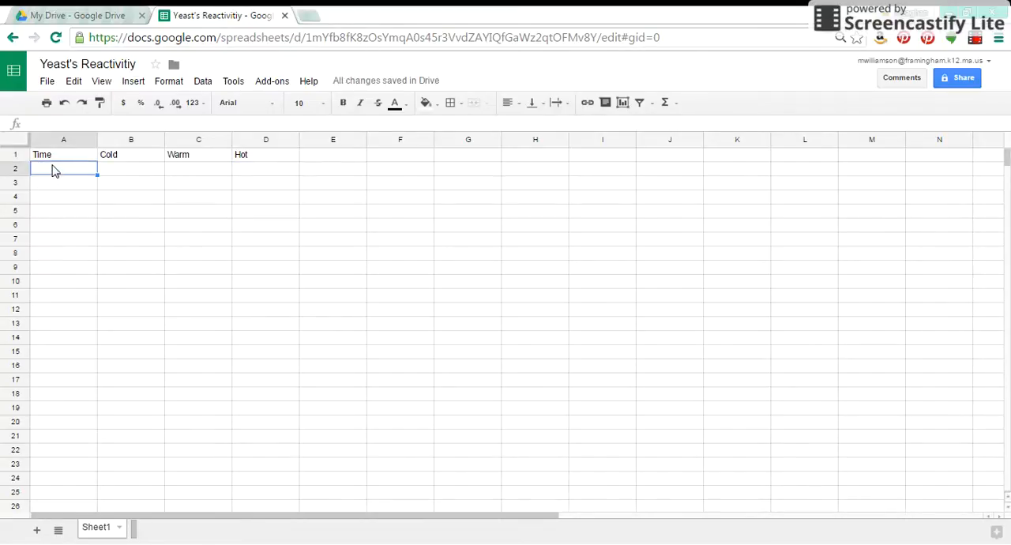
Enter 0, 1, 2 and 3 under Time in A2:A5 and extend the series to 10 in A12.
text(1)
key(Return)
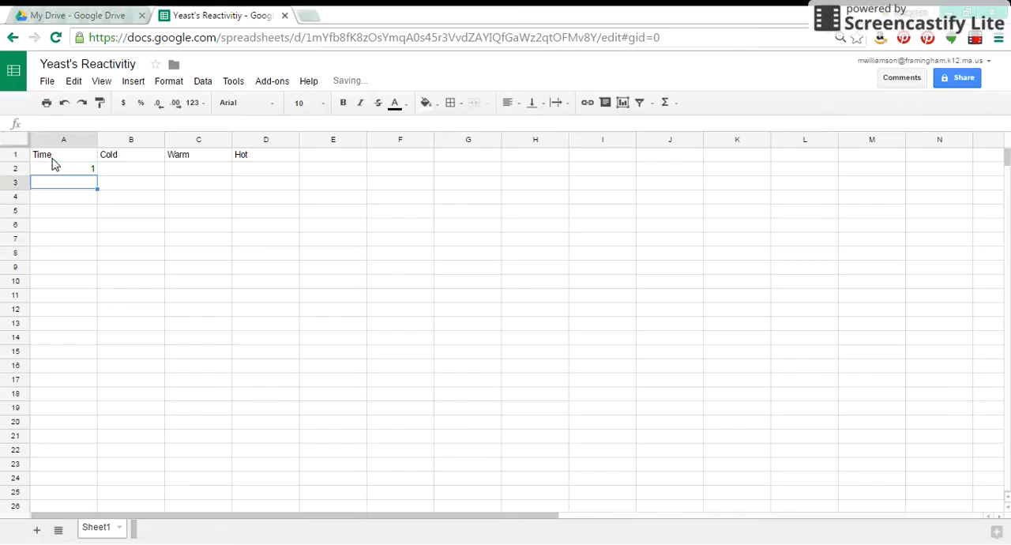
click(53, 163)
text(0)
key(Return)
text(1)
key(Return)
text(2)
key(Return)
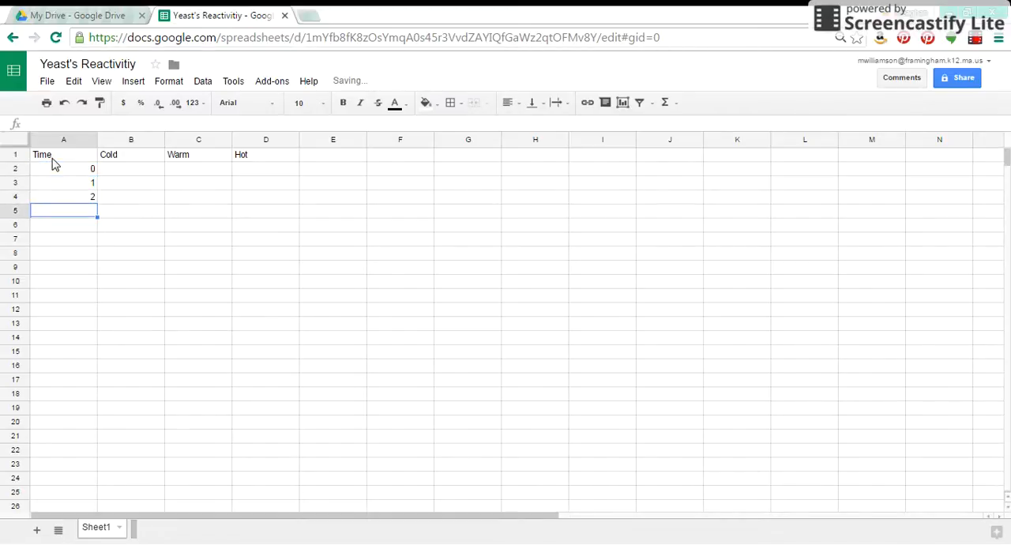
text(3)
key(Return)
drag(69, 171, 97, 214)
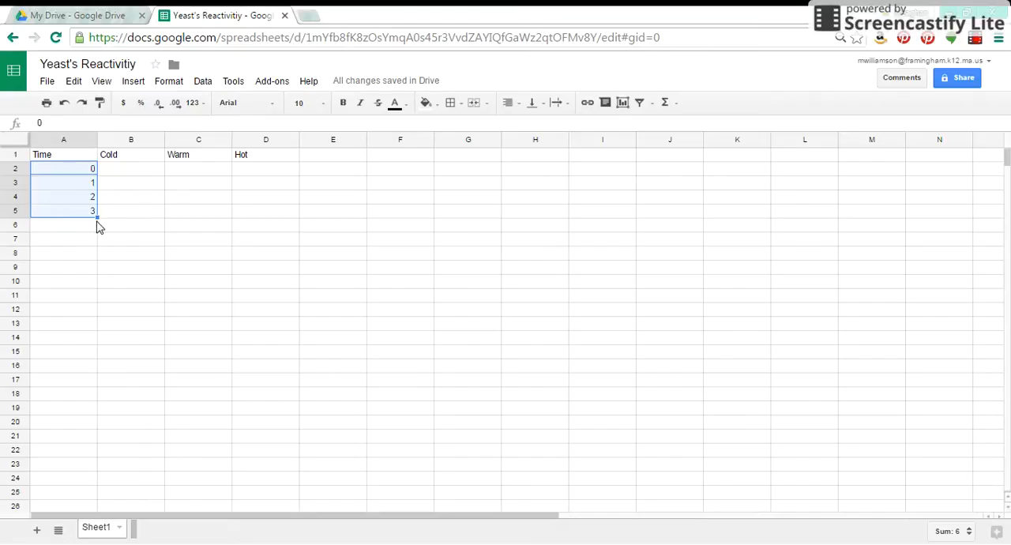
drag(95, 220, 98, 313)
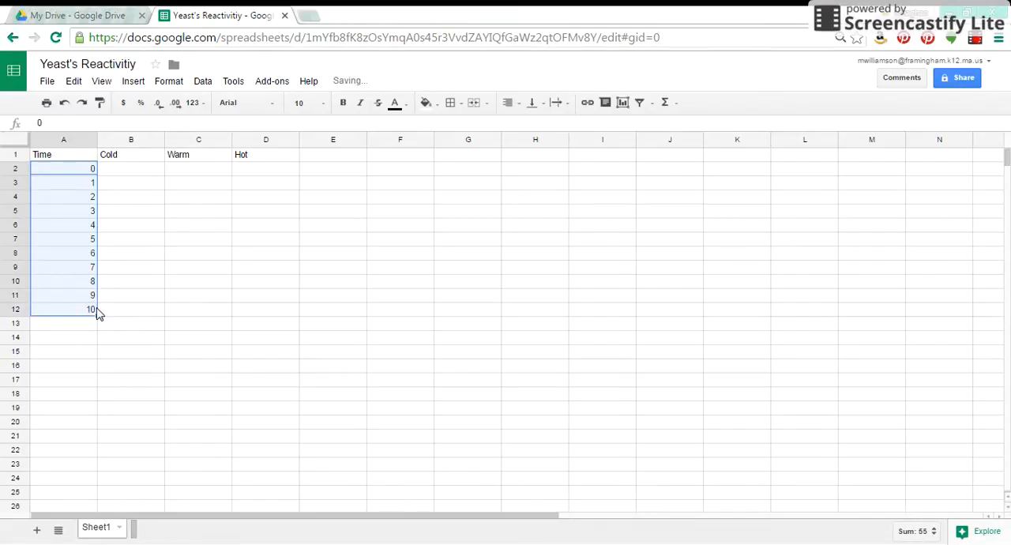
Enter the first Cold values 50, 53, 53 and 55 in cells B2 to B5.
click(135, 171)
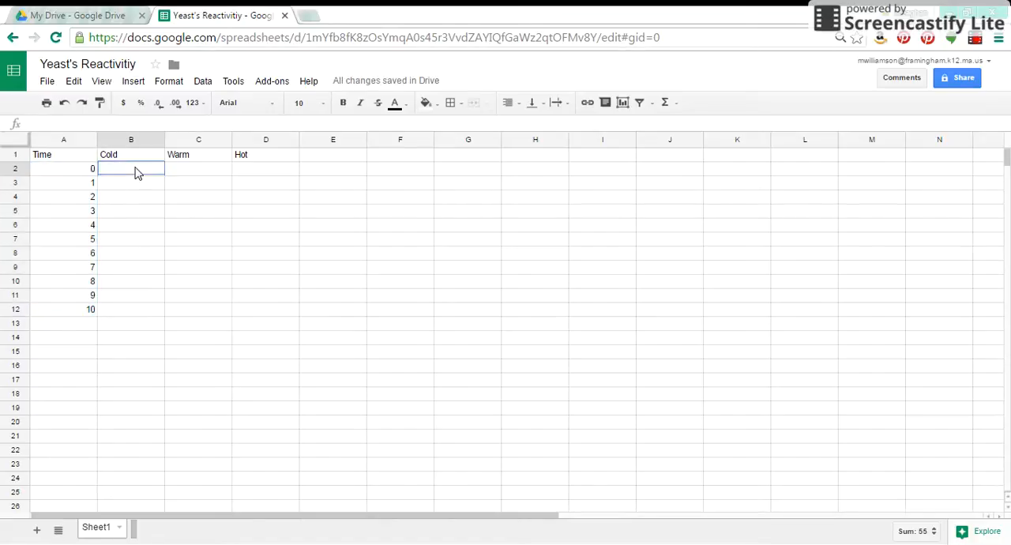
text(50)
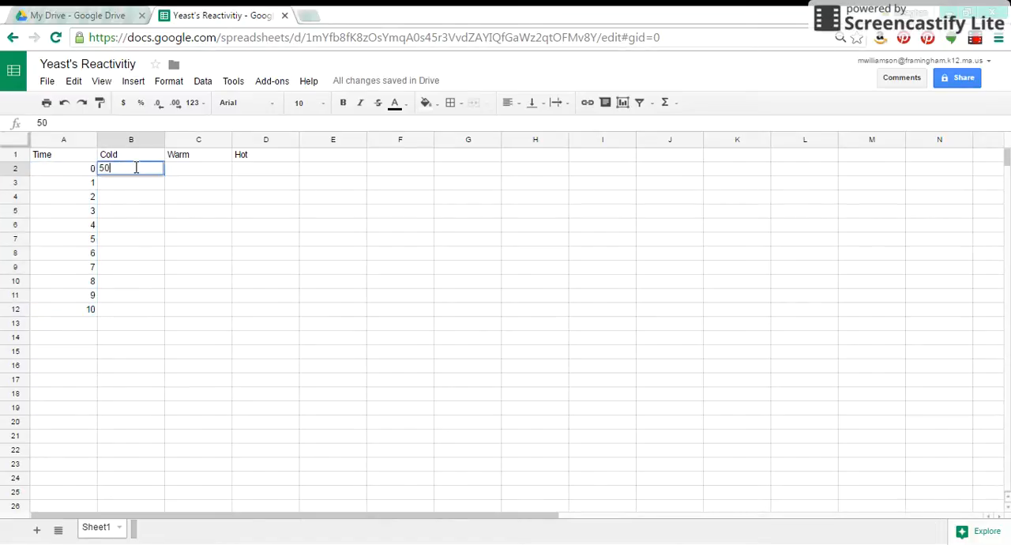
key(Return)
text(53)
key(Return)
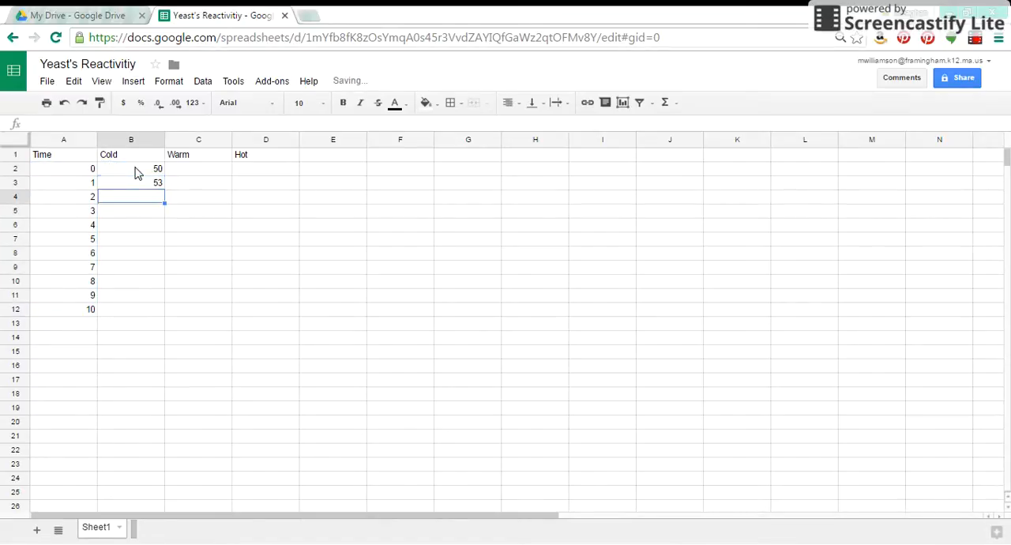
text(53)
key(Return)
text(5)
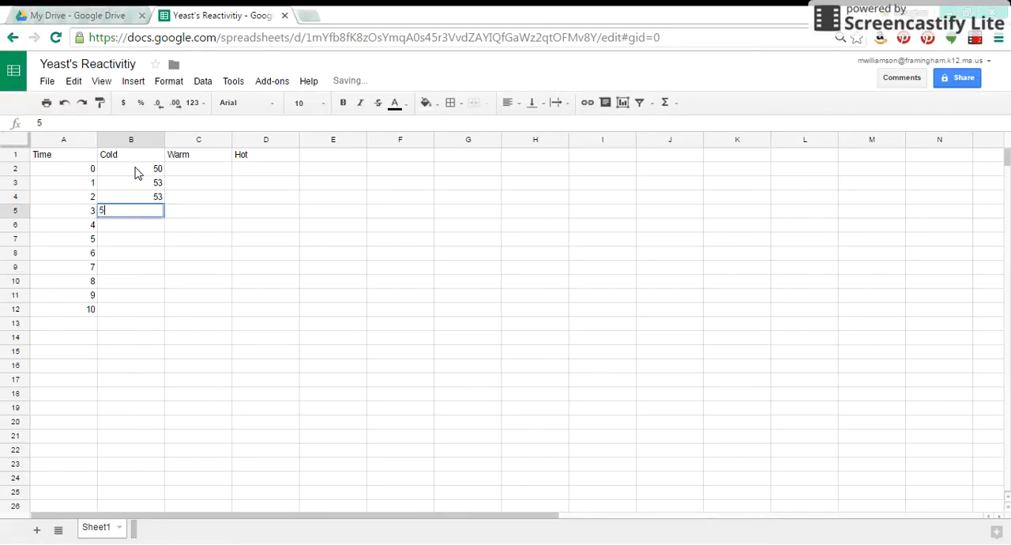
text(5)
key(Return)
Complete the Cold column by entering 55 in each cell from B6 to B12.
text(55)
key(Return)
text(55)
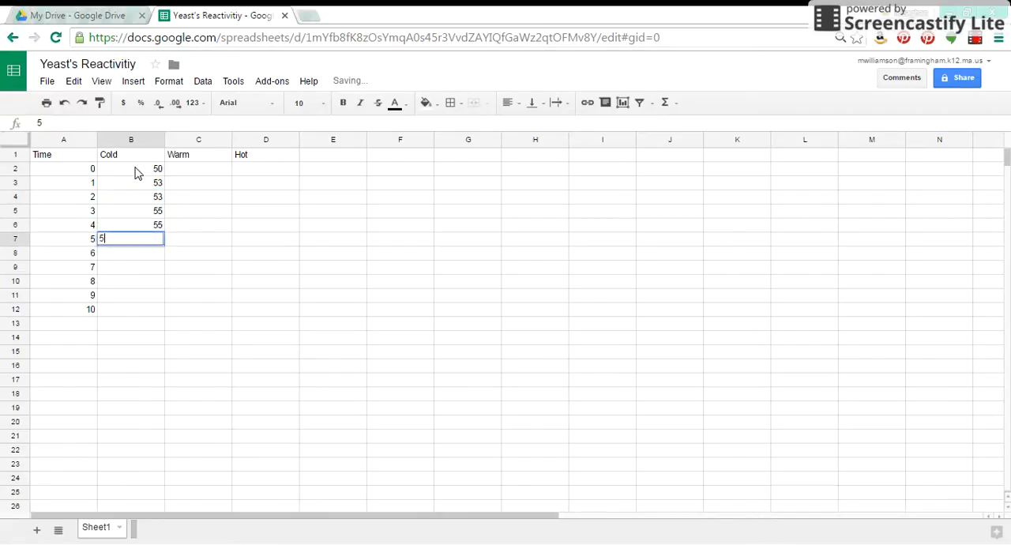
key(Return)
text(5)
key(Return)
key(Up)
text(55)
key(Return)
text(55)
key(Return)
text(55)
key(Return)
text(55)
key(Return)
text(55)
key(Return)
Enter the first Warm values 50, 55, 57, 57 and 57 in cells C2 to C6.
key(Up)
key(Up)
key(Up)
key(Up)
key(Up)
key(Up)
key(Up)
key(Up)
key(Up)
key(Up)
key(Up)
key(Up)
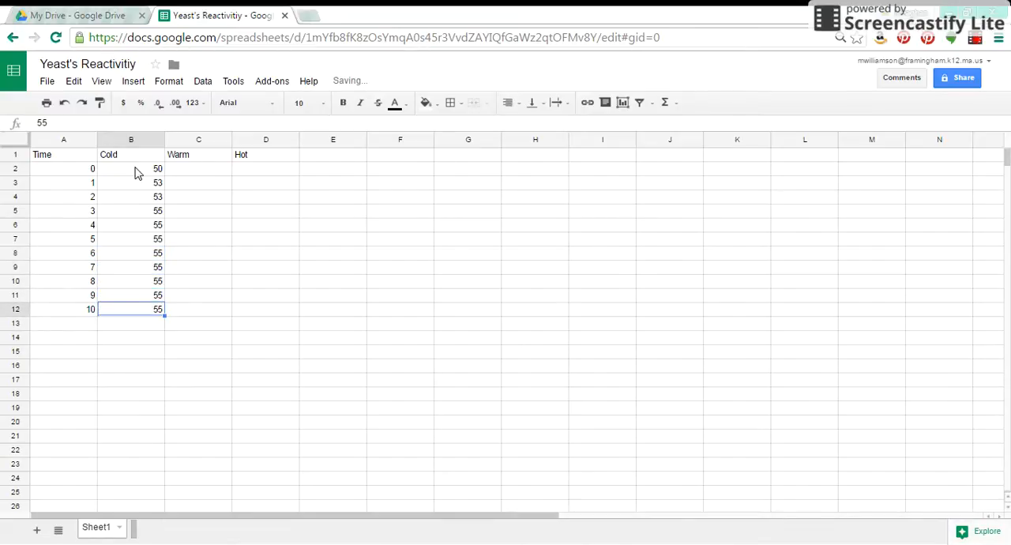
key(Right)
key(Down)
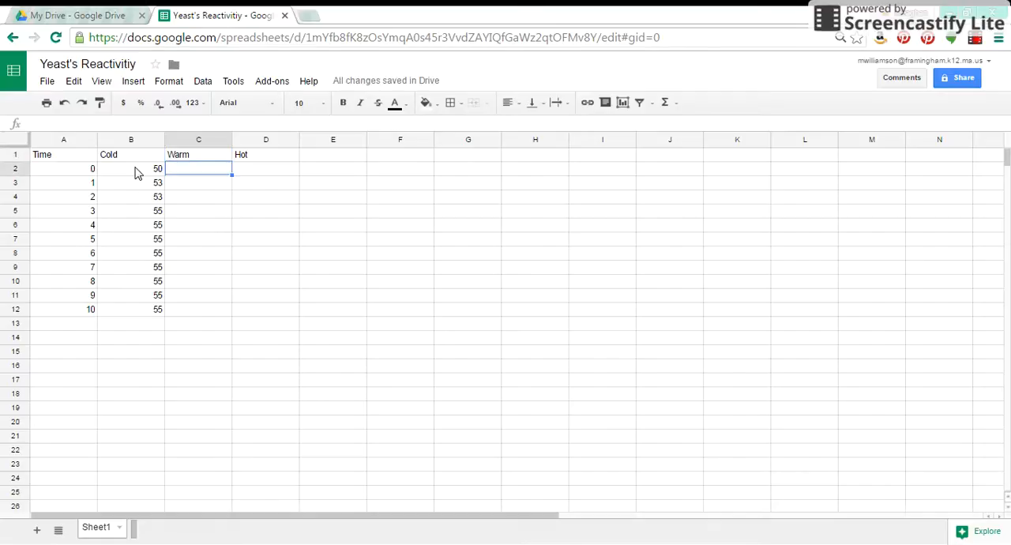
text(50)
key(Return)
text(55)
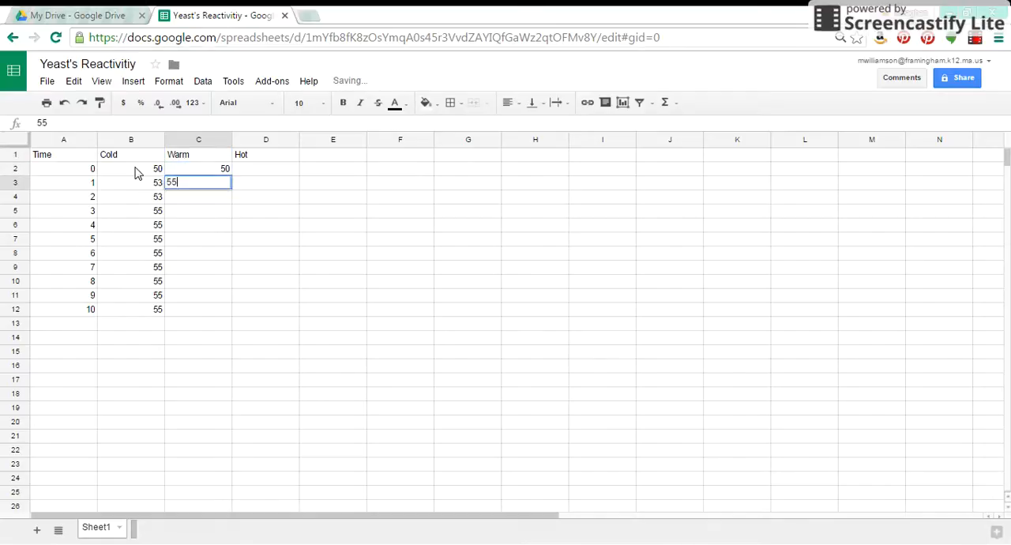
key(Return)
text(5)
key(Return)
text(57)
key(Return)
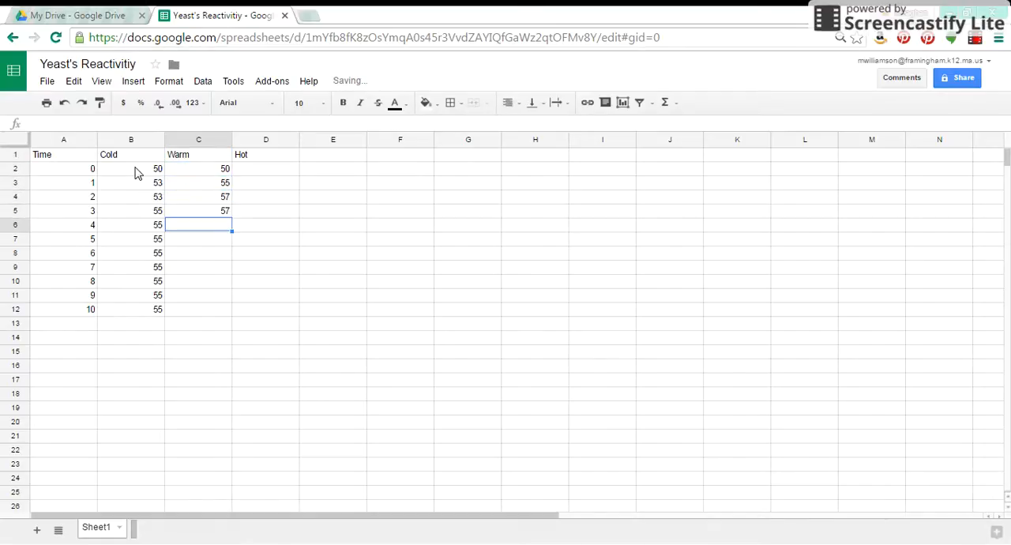
text(57)
key(Return)
Enter 58 in C7 and C8 and fill that value down the Warm column to C12.
text(58)
key(Return)
text(58)
key(Return)
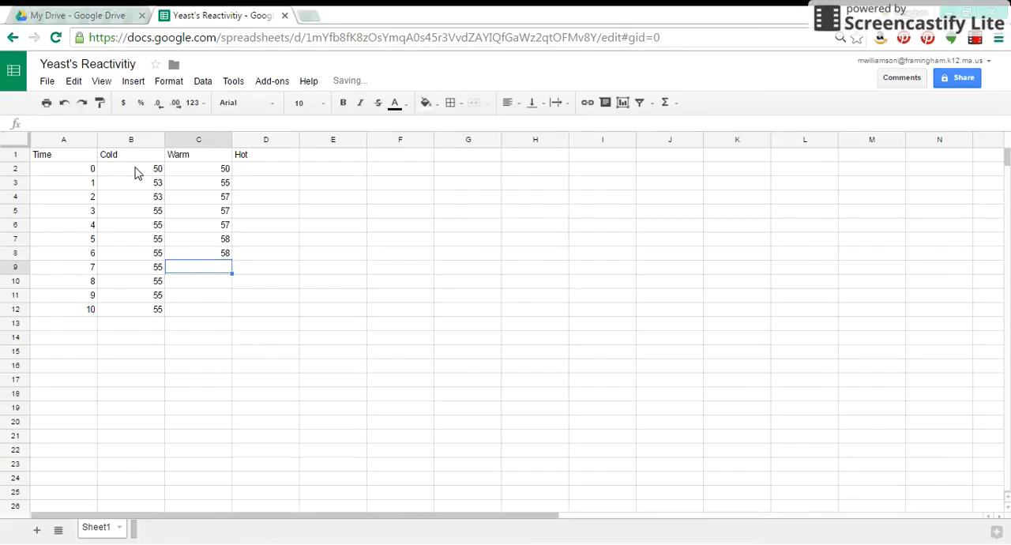
click(224, 241)
drag(225, 241, 238, 313)
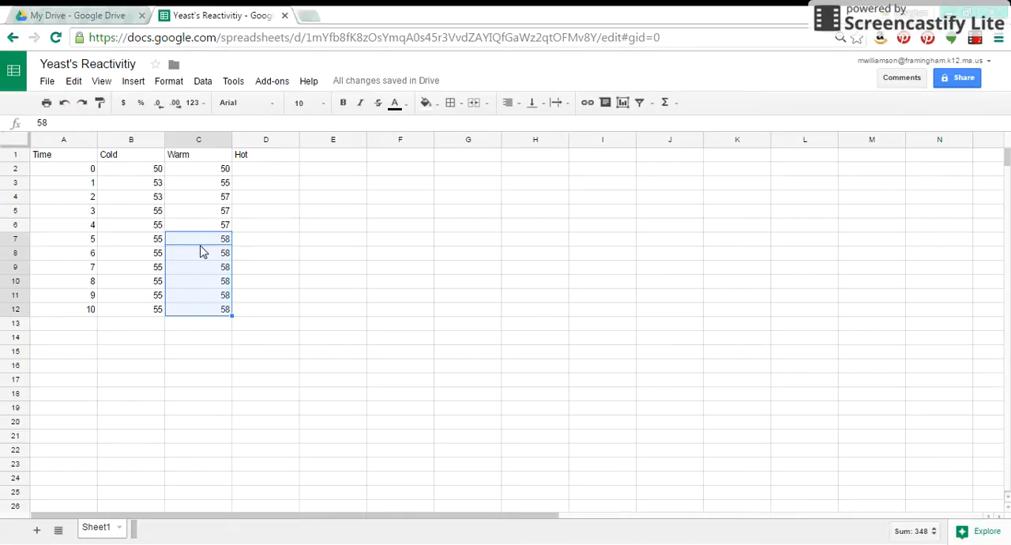
drag(199, 247, 199, 257)
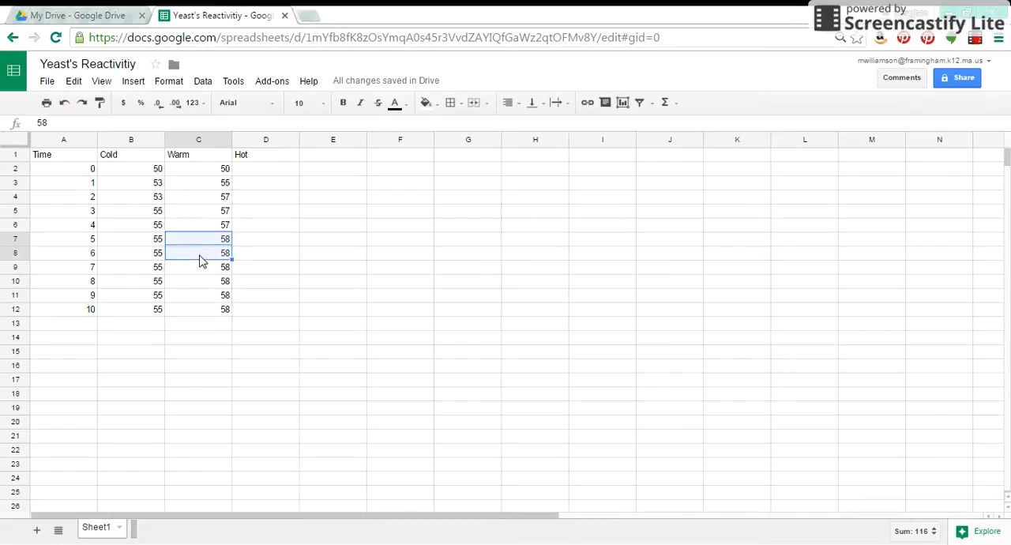
drag(91, 174, 90, 198)
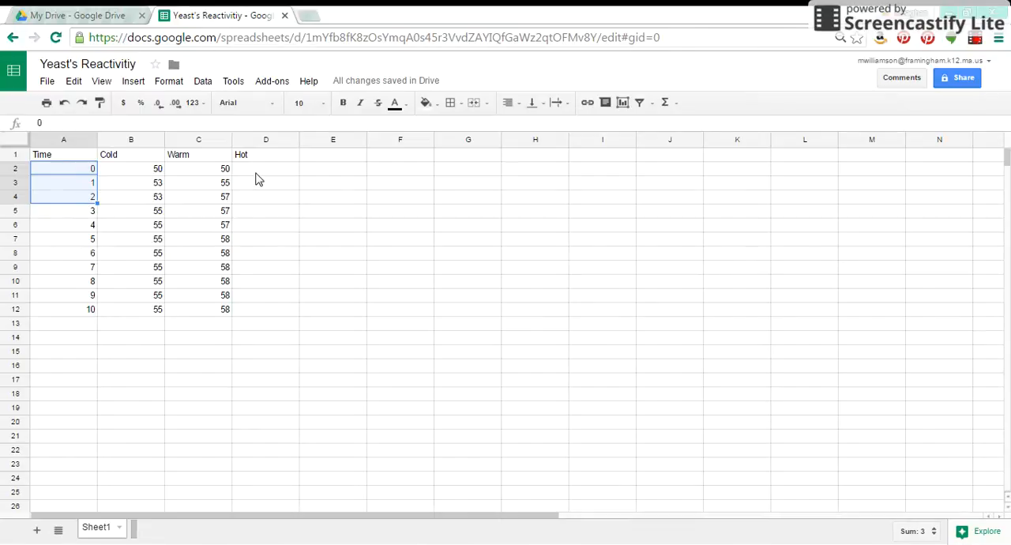
Enter the first Hot values 50, 52, 53, 55 and 57 in cells D2 to D6.
click(257, 179)
text(50)
key(Return)
text(52)
key(Return)
text(555)
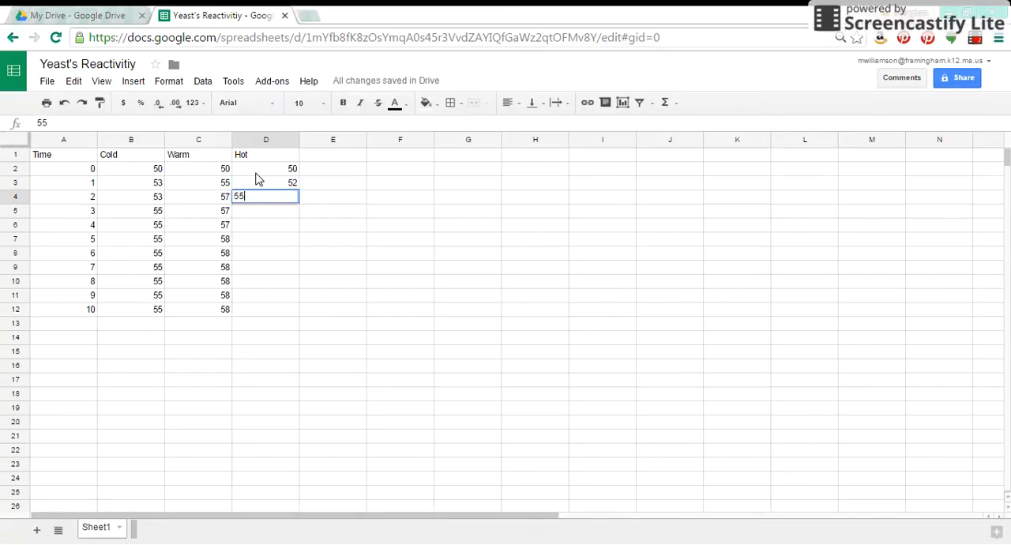
key(BackSpace)
text(3)
key(Return)
text(55)
key(Return)
text(57)
key(Return)
Complete the Hot column with 60, 65, 65, 70, 78 and 80 in cells D7 to D12.
text(60)
key(Return)
text(65)
key(Return)
text(65)
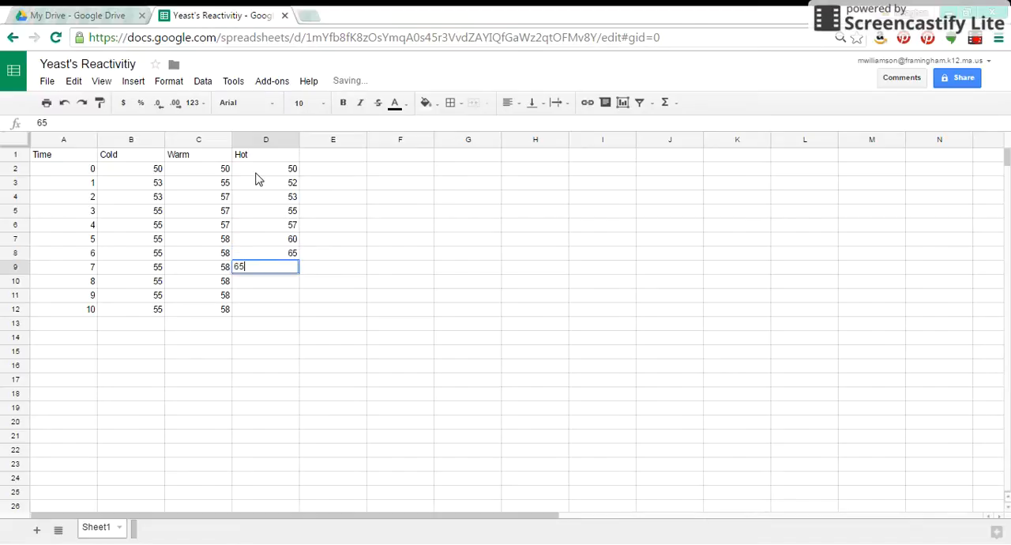
key(Return)
text(70)
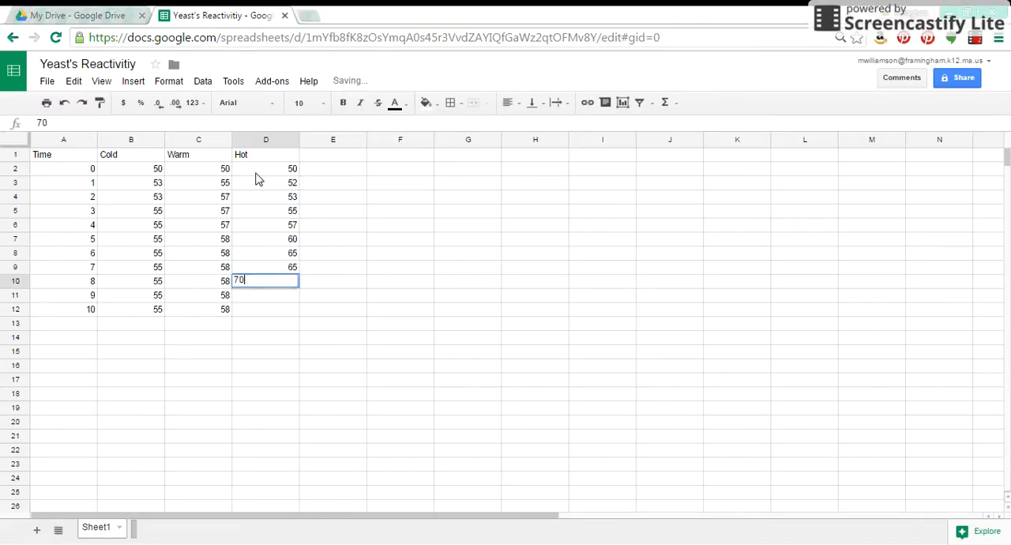
key(Return)
text(78)
key(Return)
text(80)
key(Return)
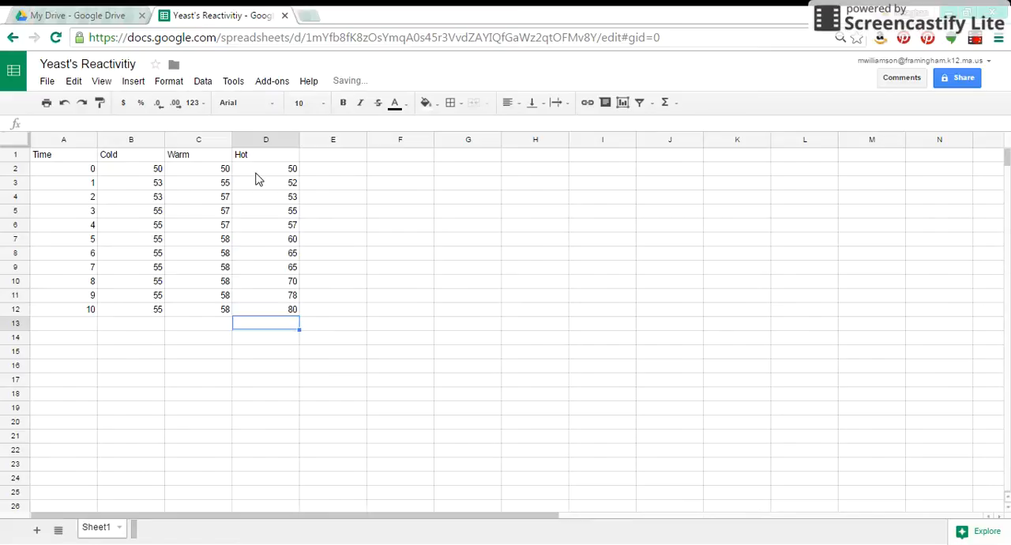
Start inserting a chart from the data in A1:D12 and look through the available chart types.
drag(70, 158, 267, 315)
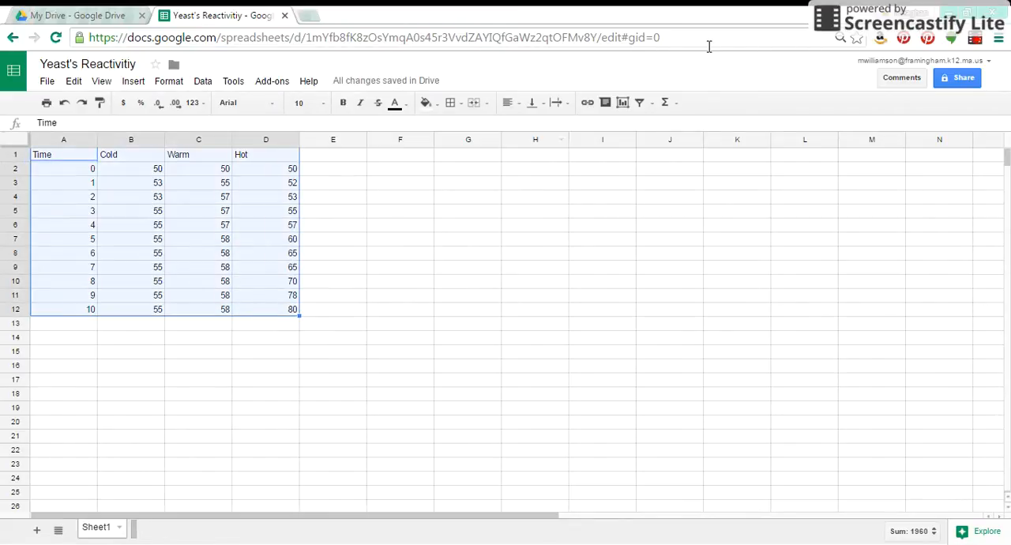
click(623, 103)
click(623, 104)
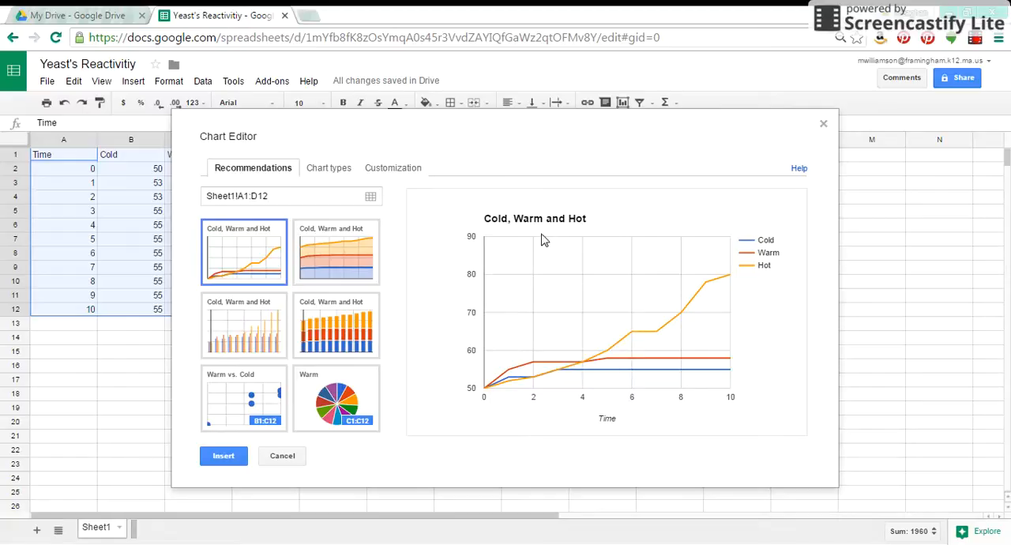
click(332, 176)
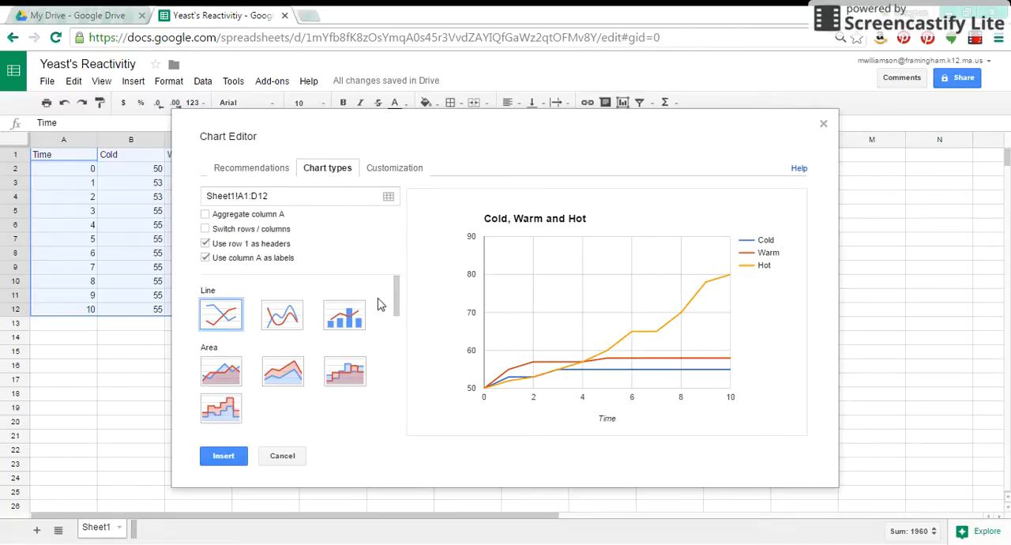
mouse_move(397, 306)
mouse_down()
mouse_move(398, 347)
mouse_move(401, 293)
mouse_up()
Replace the chart title with "How fast Yeast Reacts" in the chart's customization settings.
click(385, 169)
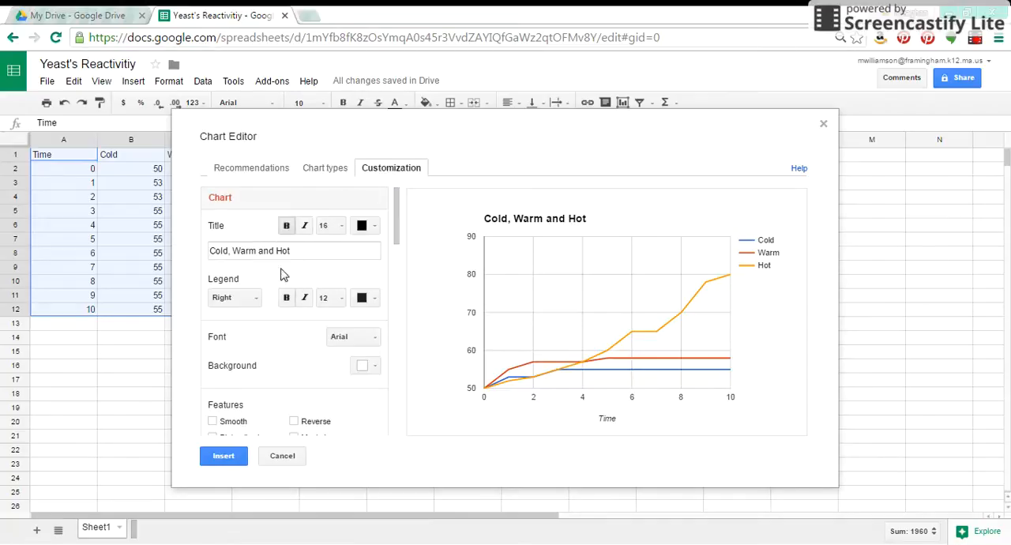
drag(320, 246, 82, 258)
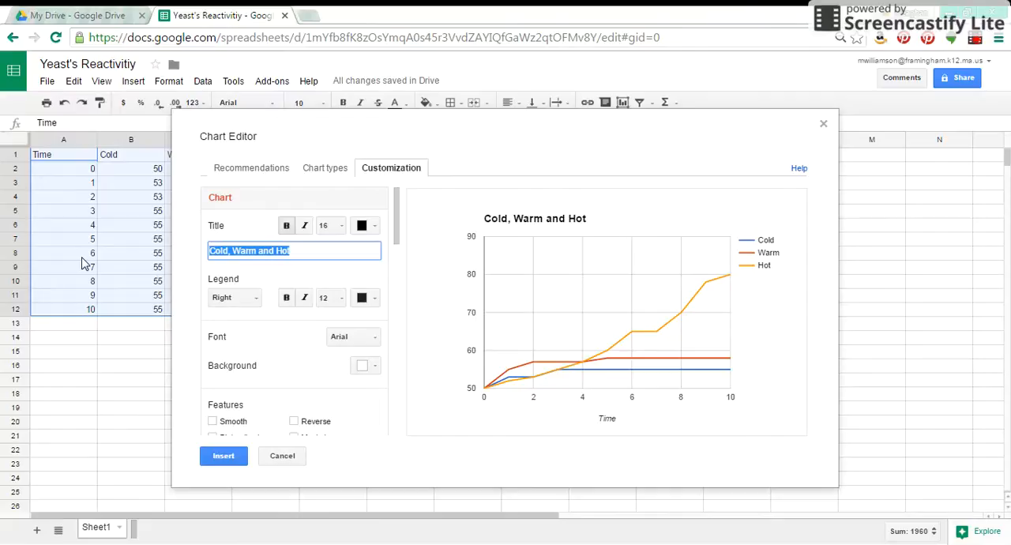
key(BackSpace)
text(How fast Yeast Reacts)
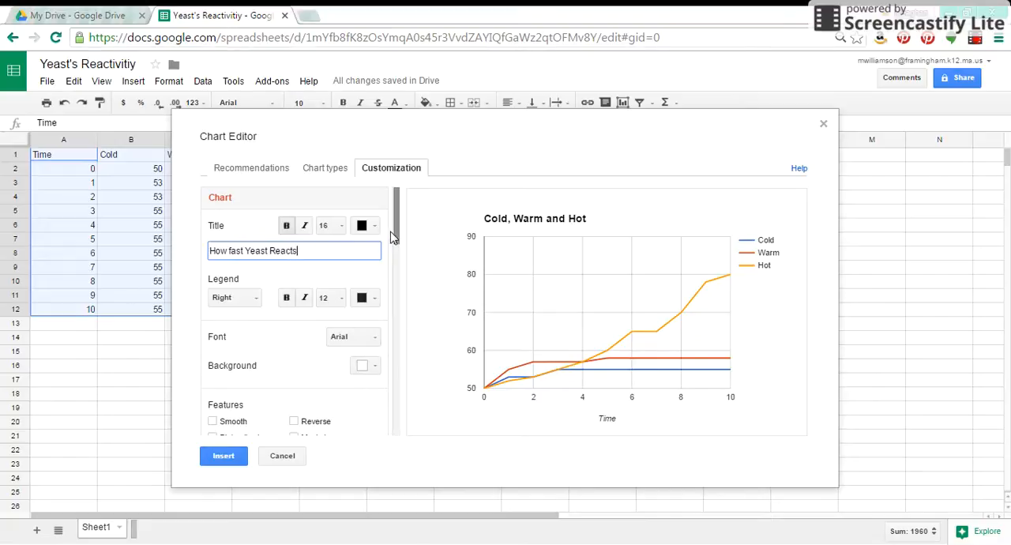
Title the chart's horizontal axis "Time (min)" and its left vertical axis "Volume (mL)".
drag(393, 237, 396, 291)
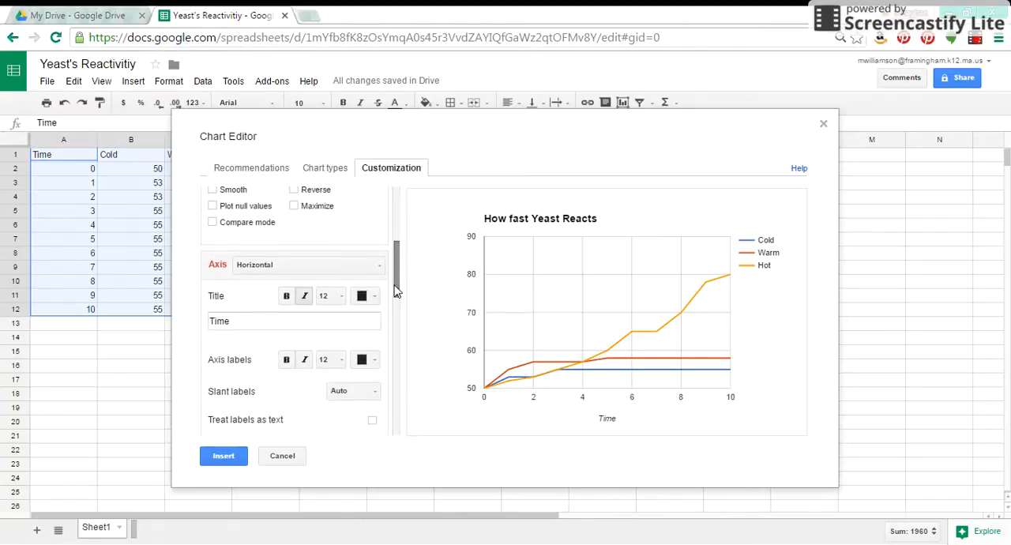
click(289, 324)
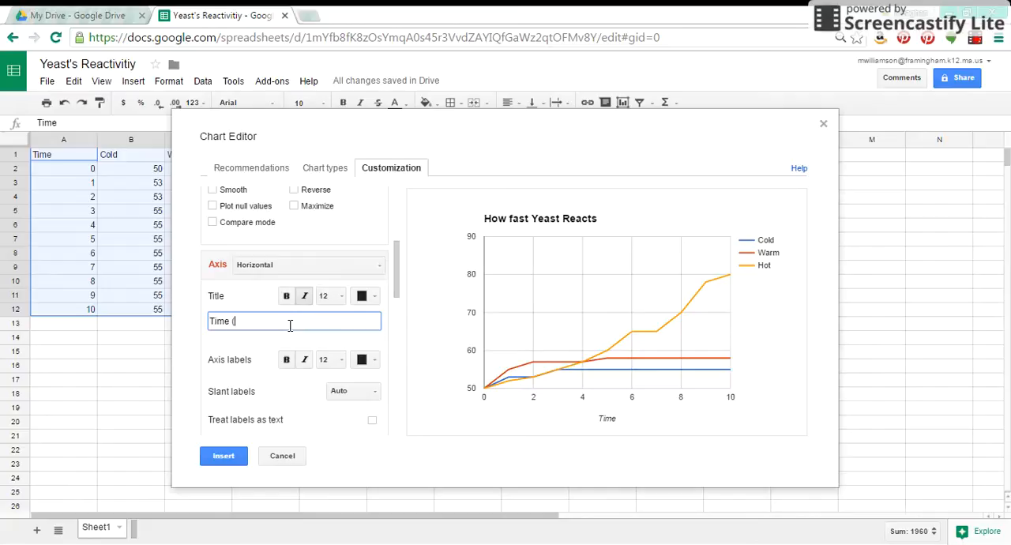
text((min))
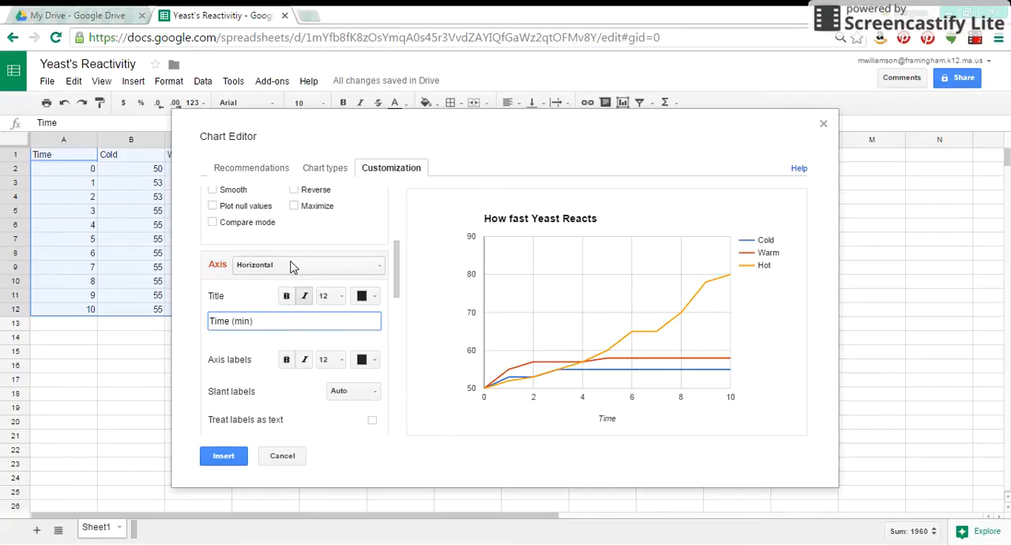
click(294, 266)
click(294, 304)
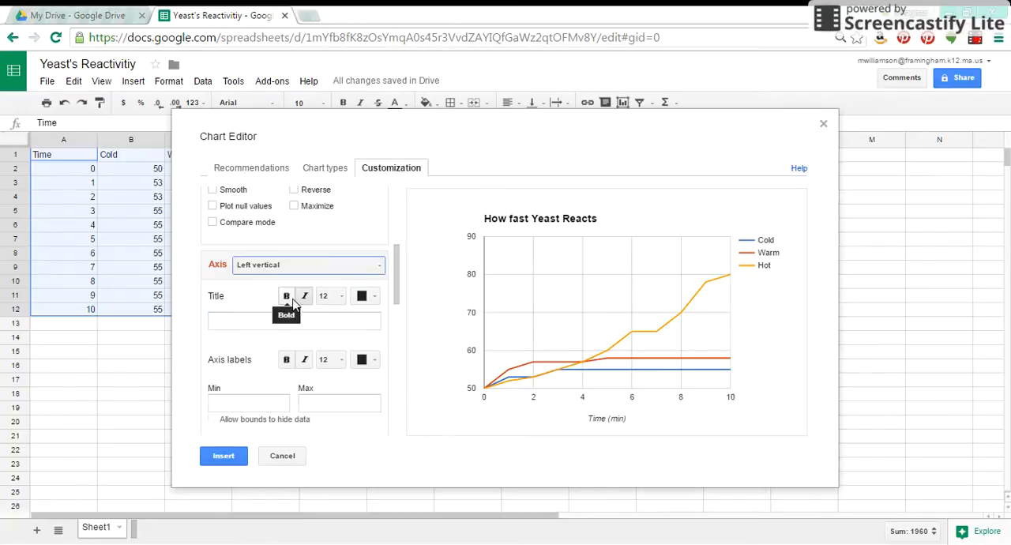
click(260, 319)
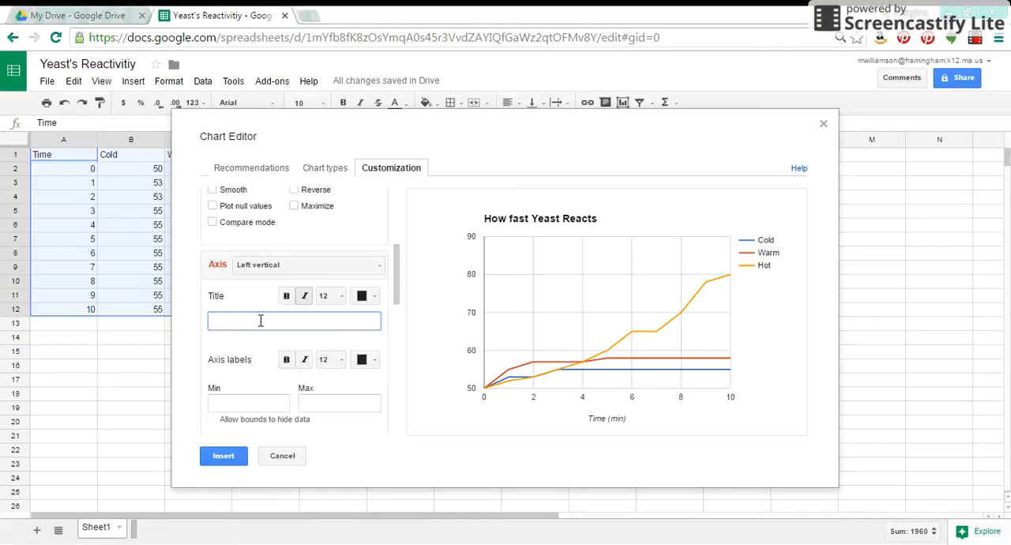
text(me (mL)
Insert the customized line chart into the sheet and move it so its upper-left corner sits around cell D3.
click(405, 308)
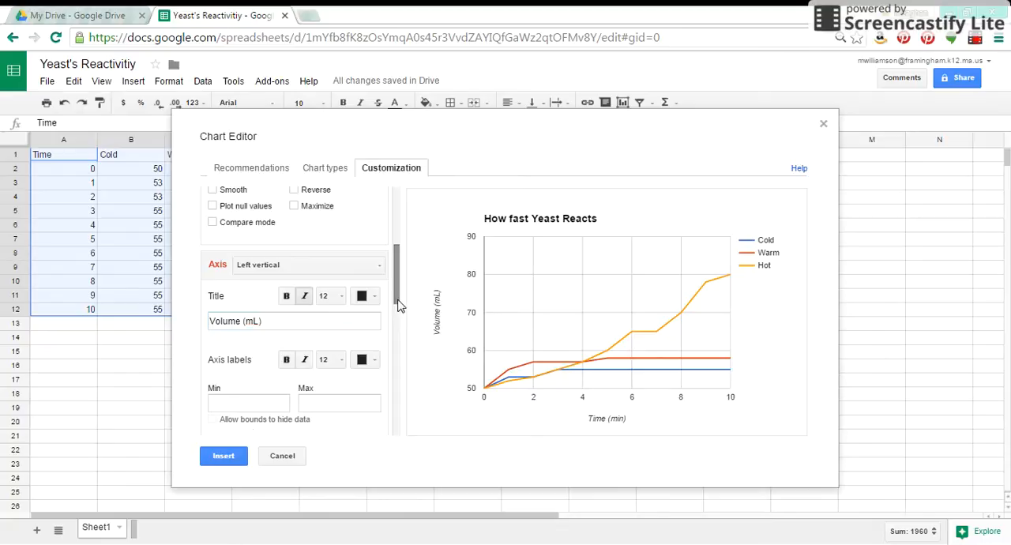
scroll(400, 306, down, 3)
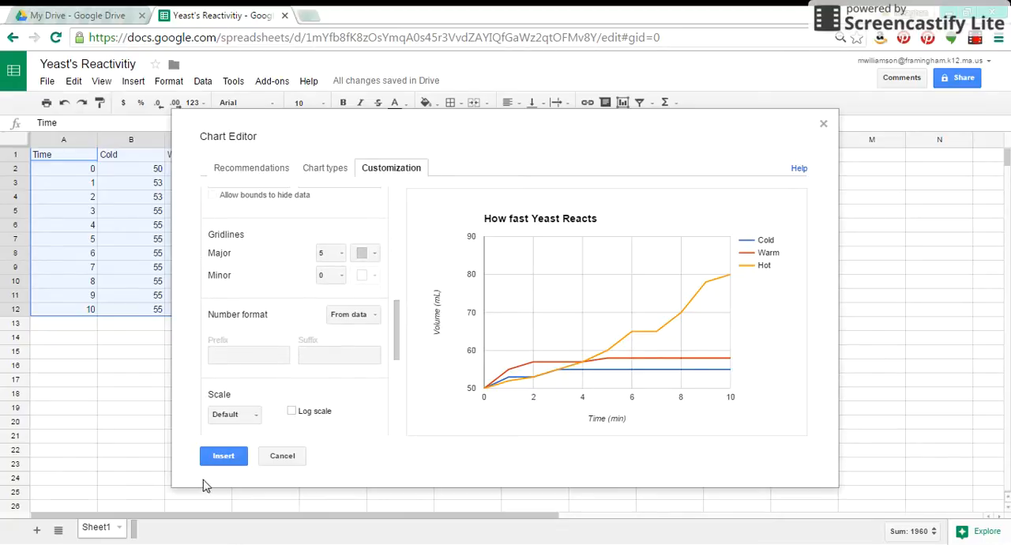
click(224, 468)
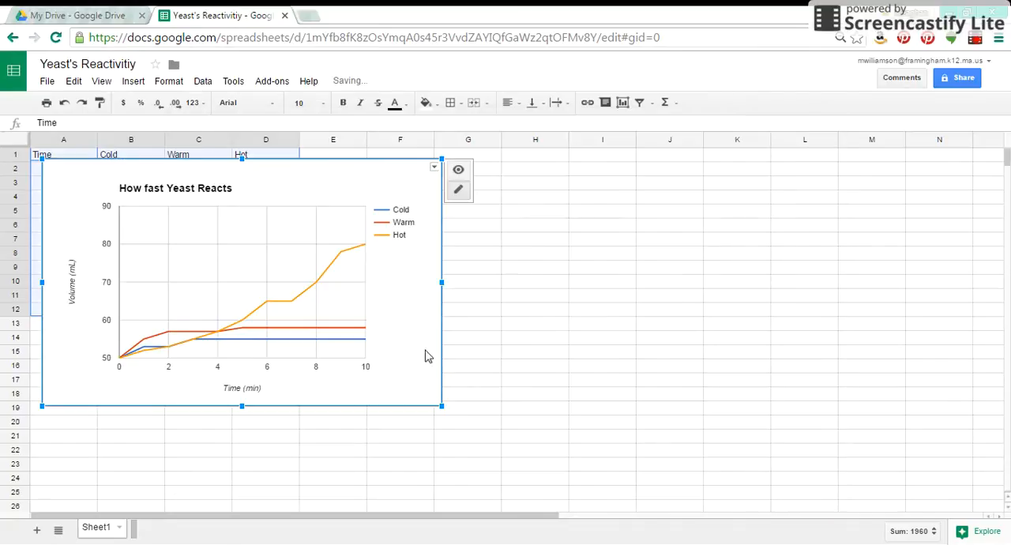
drag(368, 165, 567, 182)
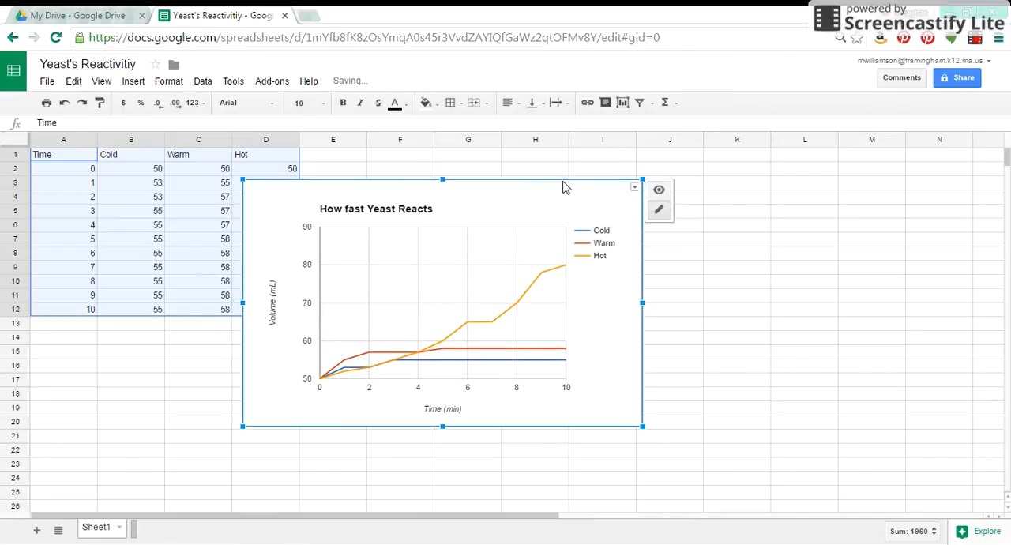